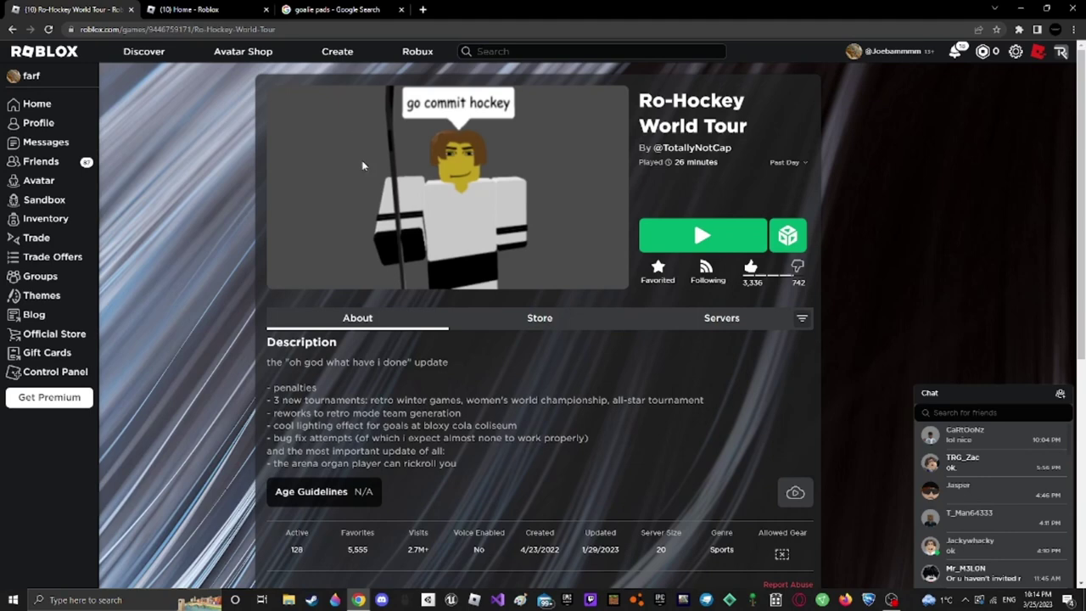
# Browse the goalie pads image results for a pad design to use, previewing a white Bauer pair and a red one.
pyautogui.click(338, 9)
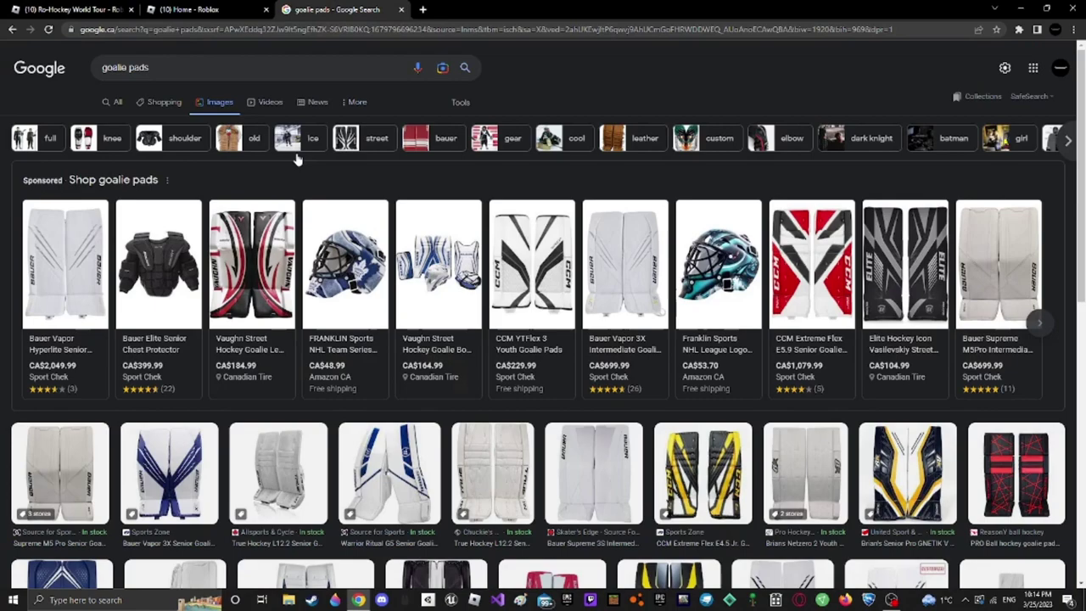
pyautogui.scroll(-2, 91, 323)
pyautogui.scroll(-2, 91, 323)
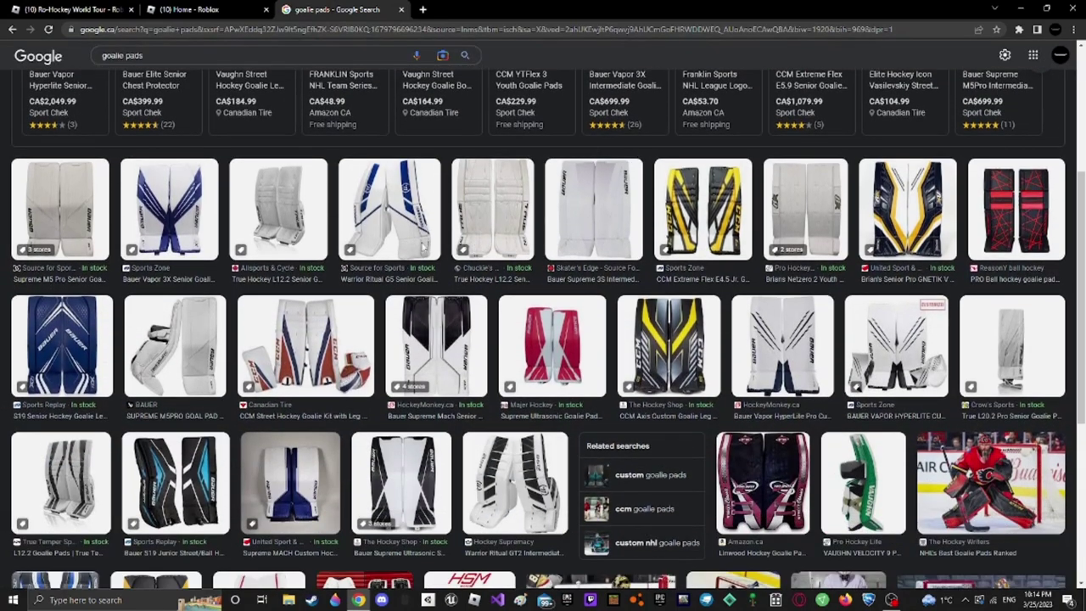
pyautogui.click(594, 212)
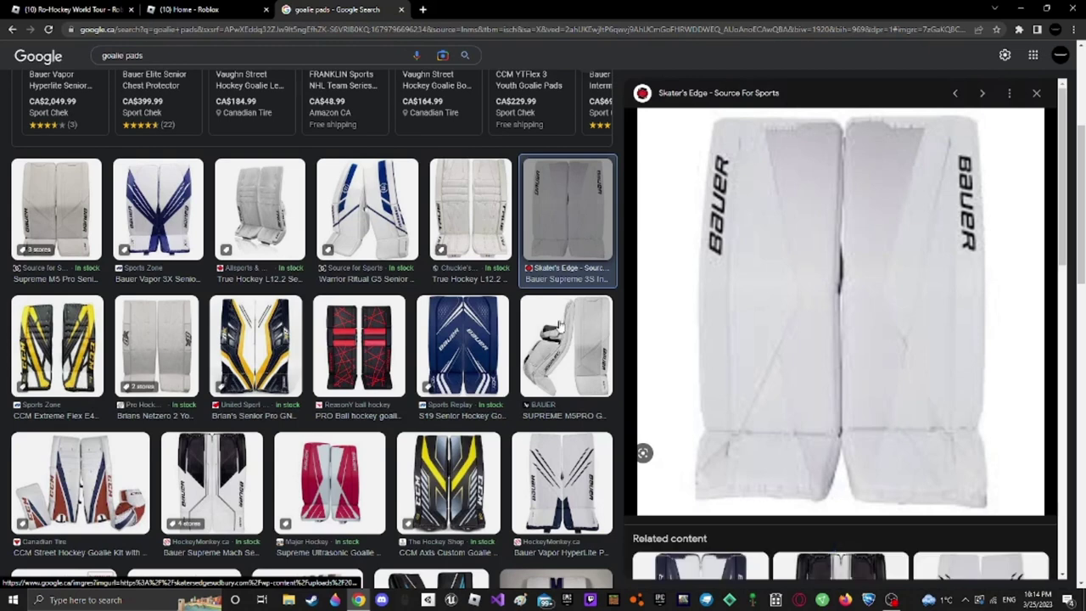
pyautogui.click(340, 496)
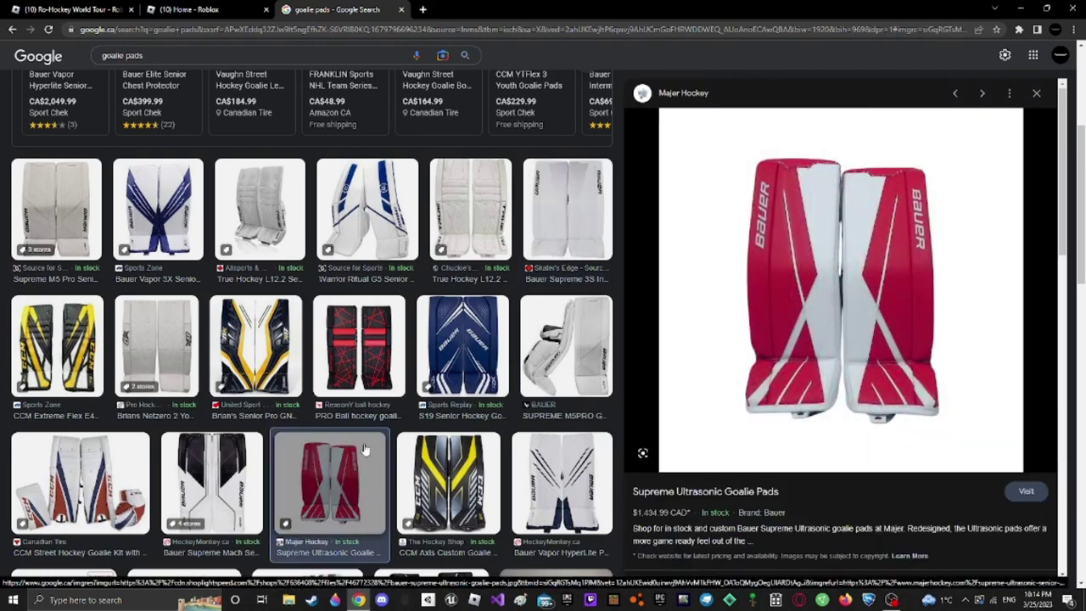
pyautogui.scroll(-1, 528, 348)
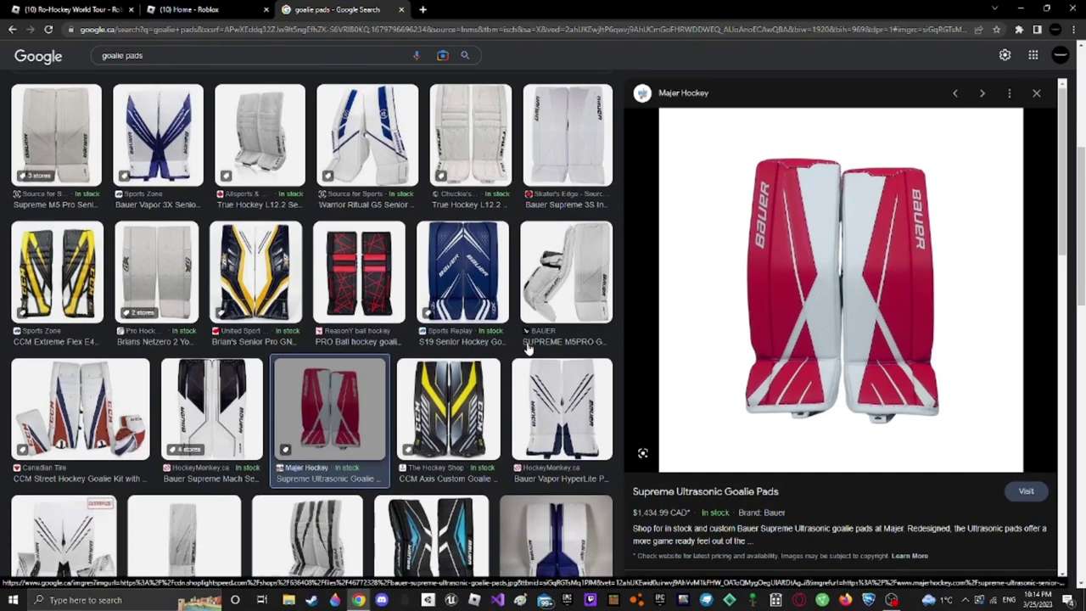
pyautogui.scroll(-1, 528, 348)
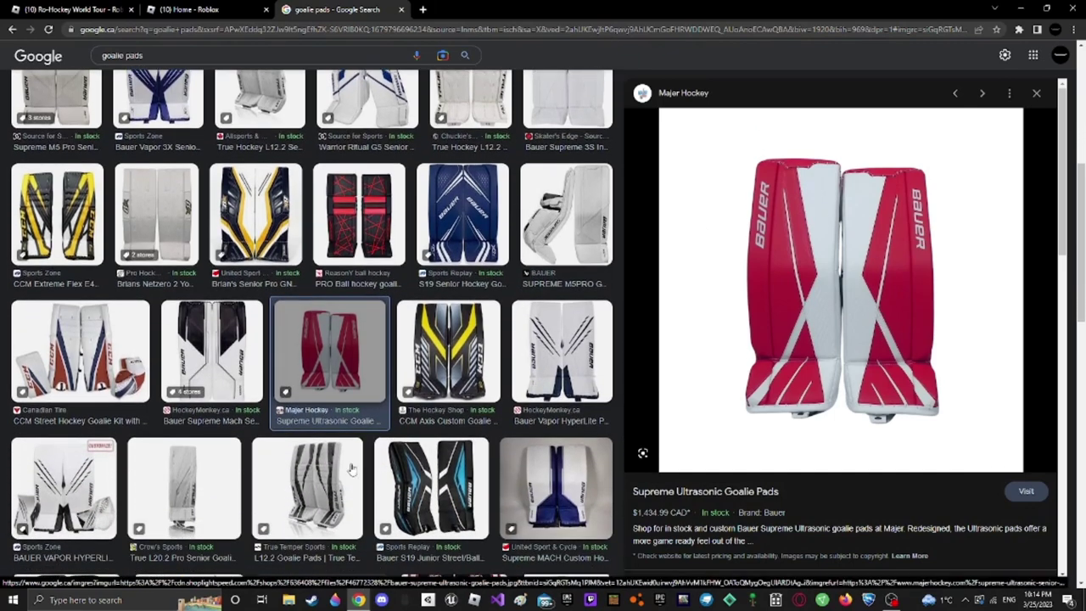
pyautogui.scroll(-3, 206, 493)
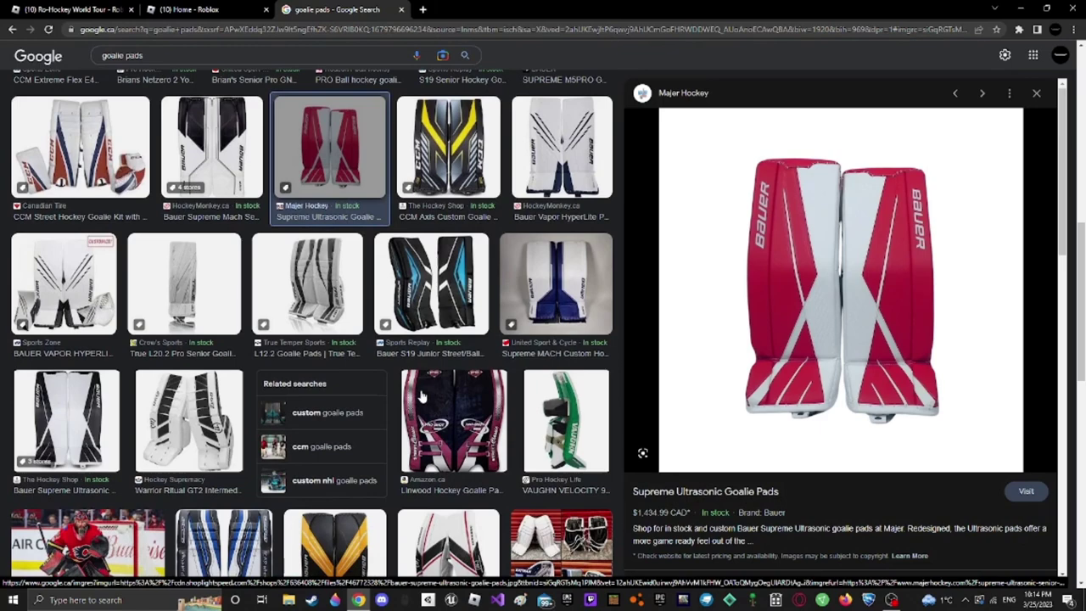
# Preview the white/black Bauer Supreme Ultrasonic Senior goalie pads and capture a screen snip of the left-hand pad.
pyautogui.scroll(1, 421, 397)
pyautogui.click(61, 491)
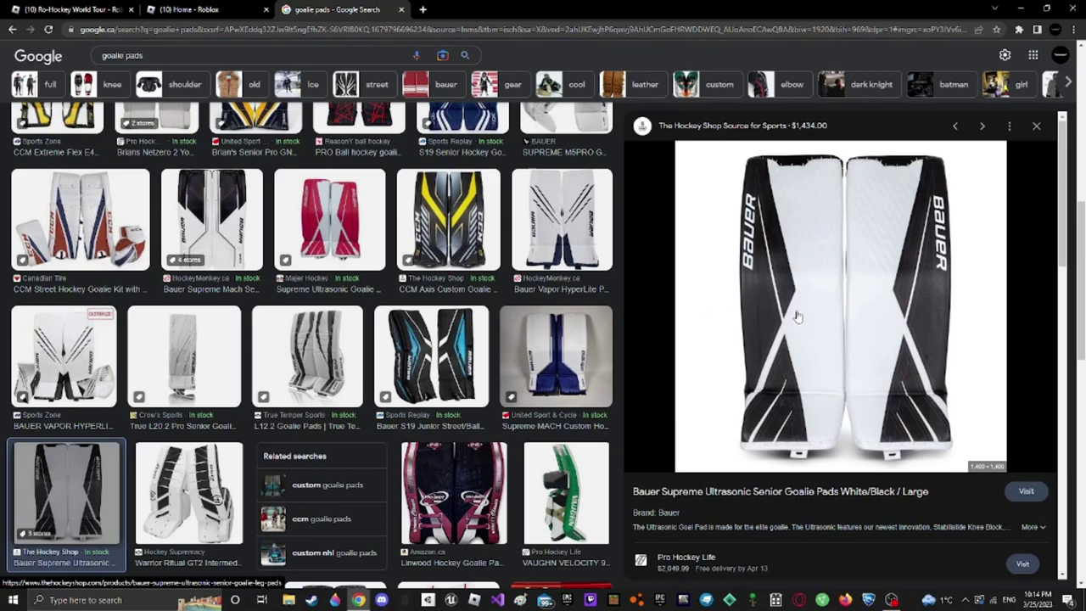
pyautogui.press('super+shift+s')
pyautogui.moveTo(749, 158); pyautogui.dragTo(840, 390)
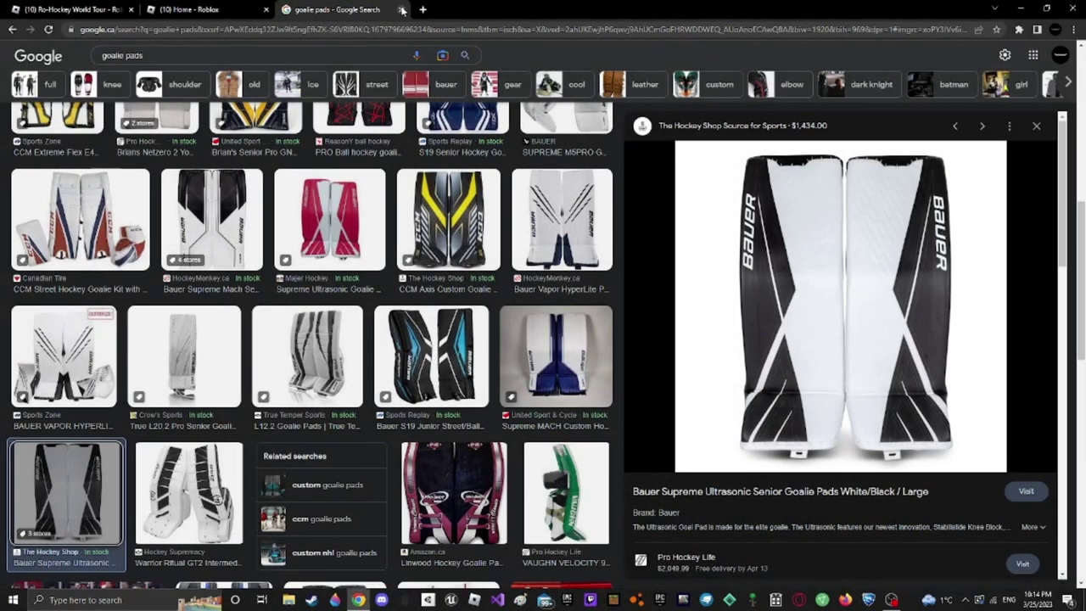
# Open the list of decals among the development items in the Roblox Creator Dashboard.
pyautogui.click(203, 9)
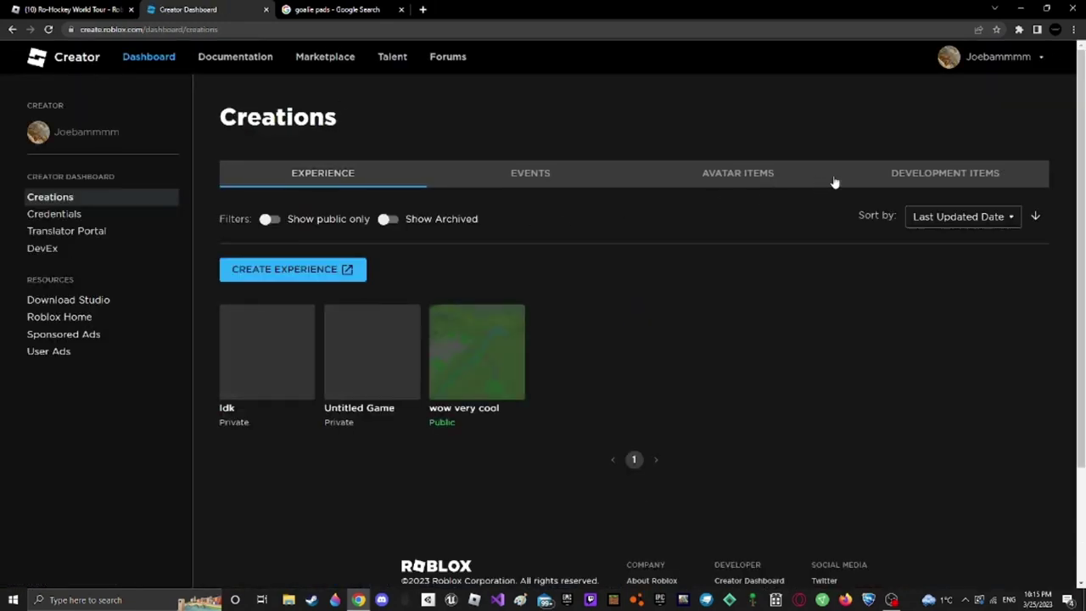
pyautogui.click(899, 174)
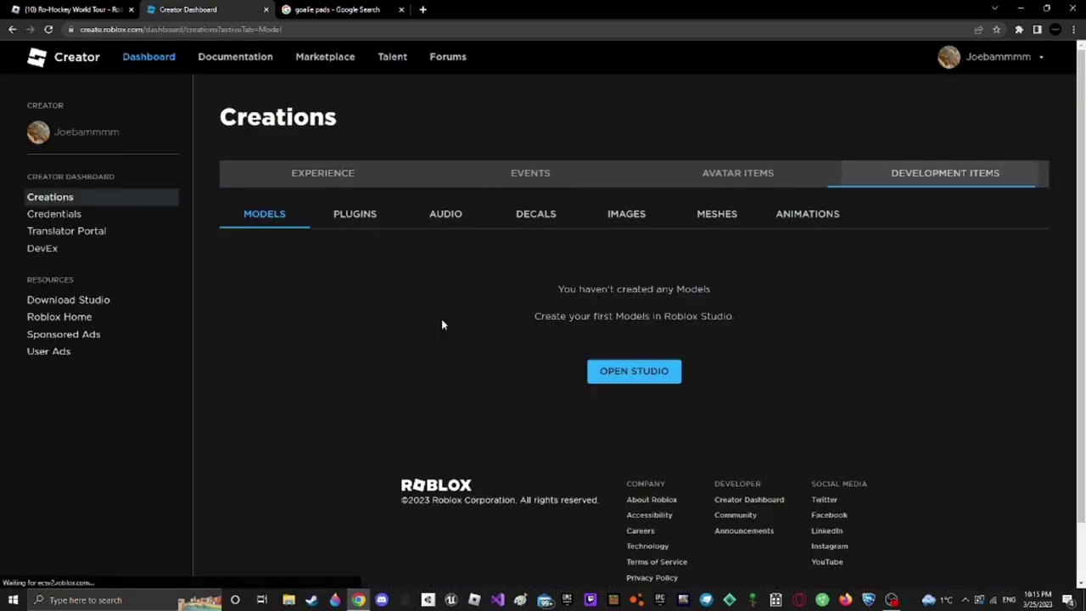
pyautogui.click(546, 222)
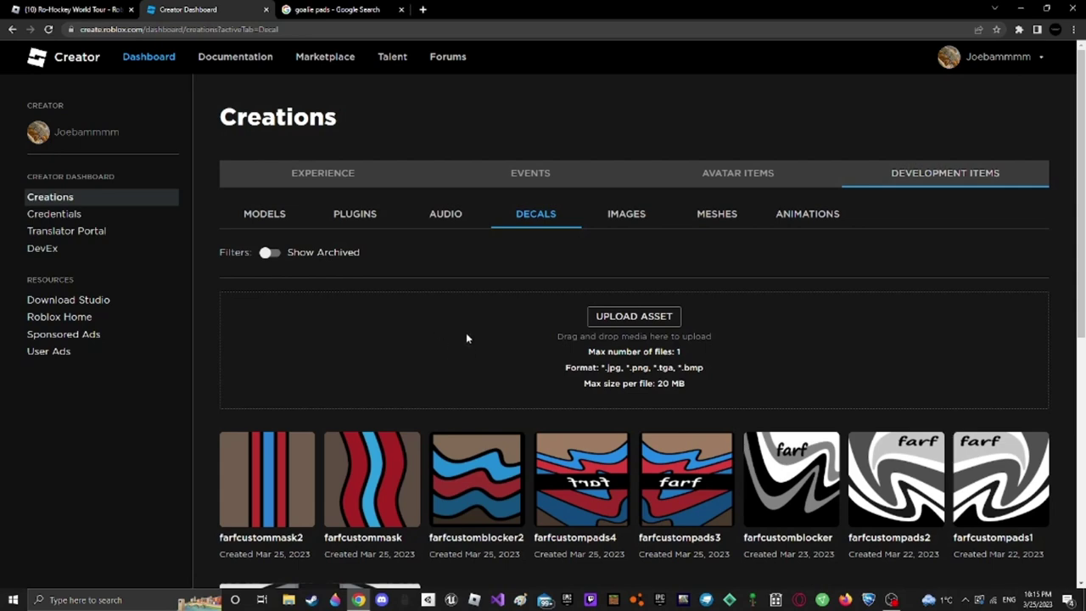
# Search the web for "image paster" in a new browser tab.
pyautogui.click(333, 9)
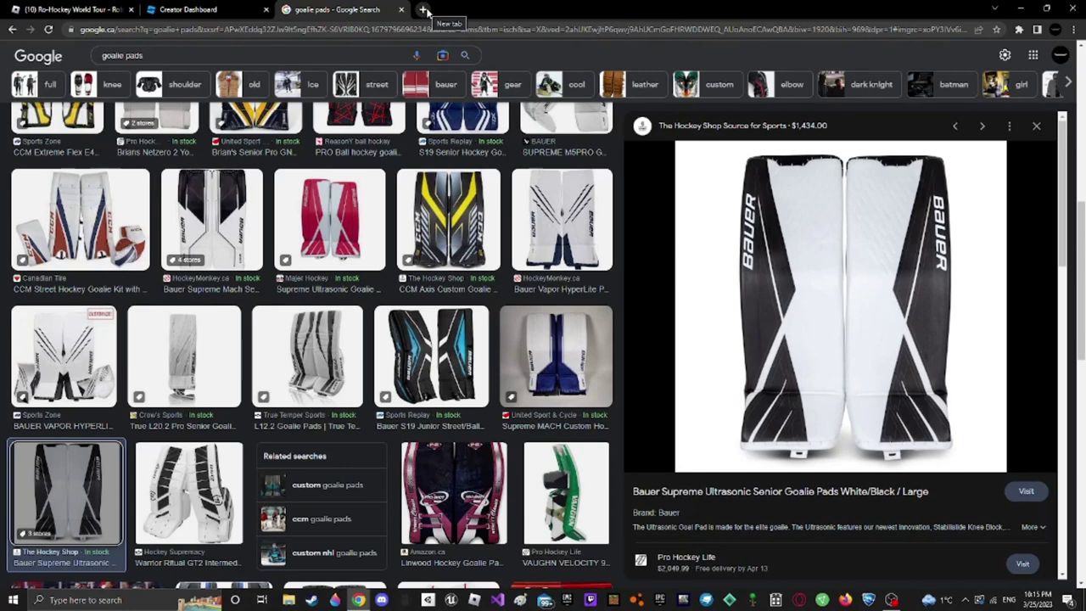
pyautogui.click(423, 9)
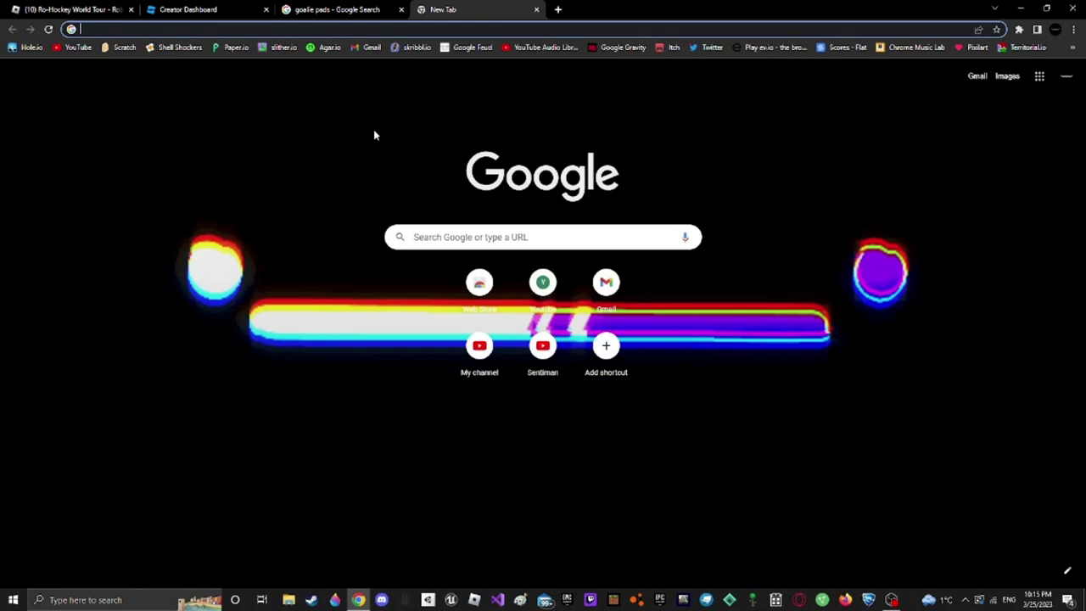
pyautogui.click(466, 224)
pyautogui.click(339, 137)
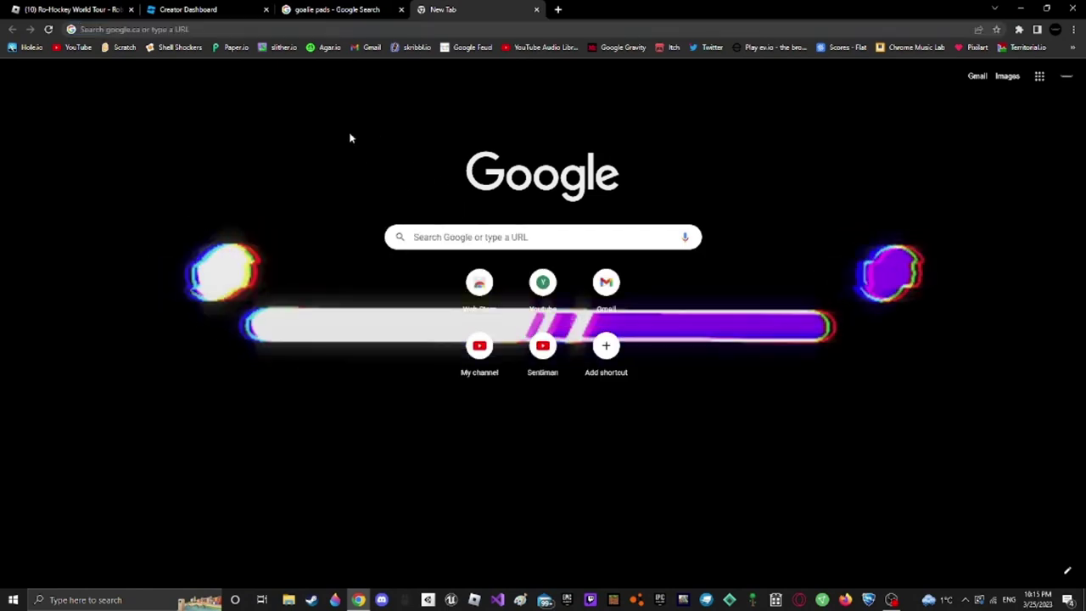
pyautogui.click(275, 29)
pyautogui.write('image paster')
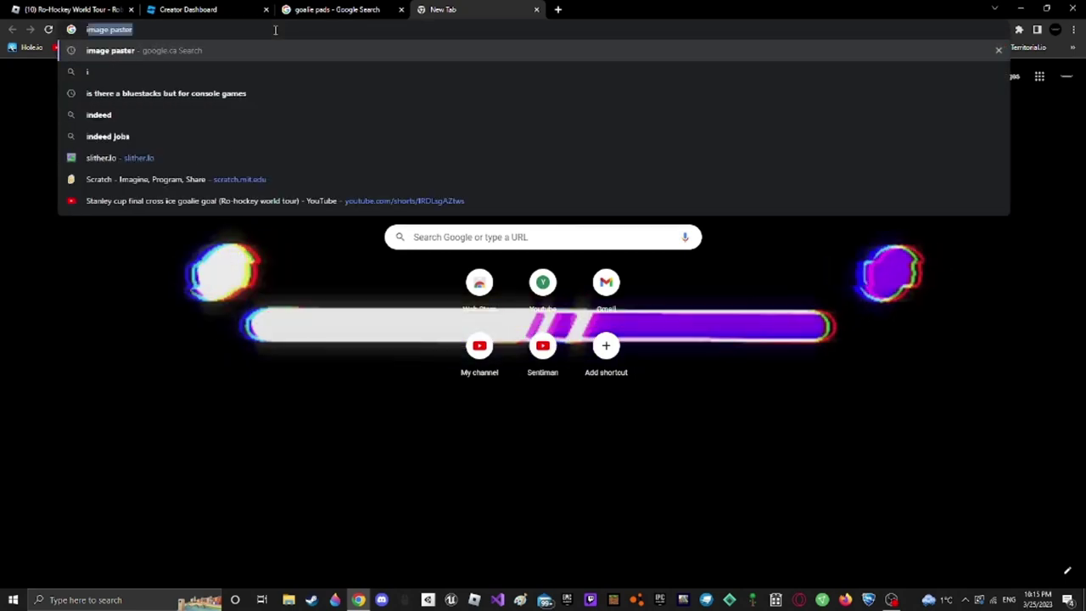
pyautogui.press('Return')
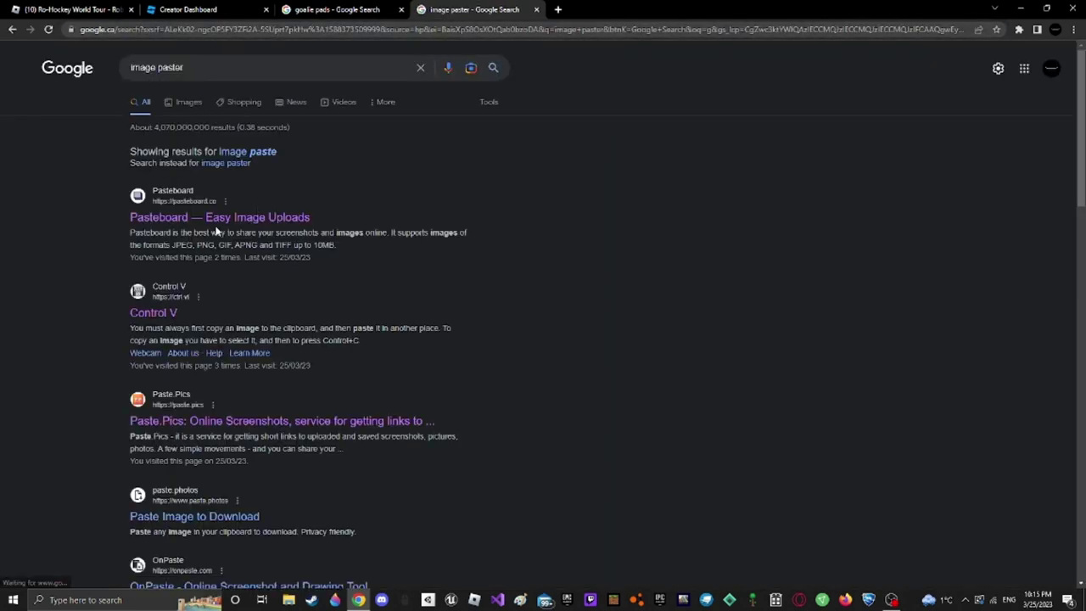
# Paste the captured pad into the Control V site, download it as an image, and close the Control V and goalie pads pages.
pyautogui.click(165, 314)
pyautogui.hotkey('ctrl', 'v')
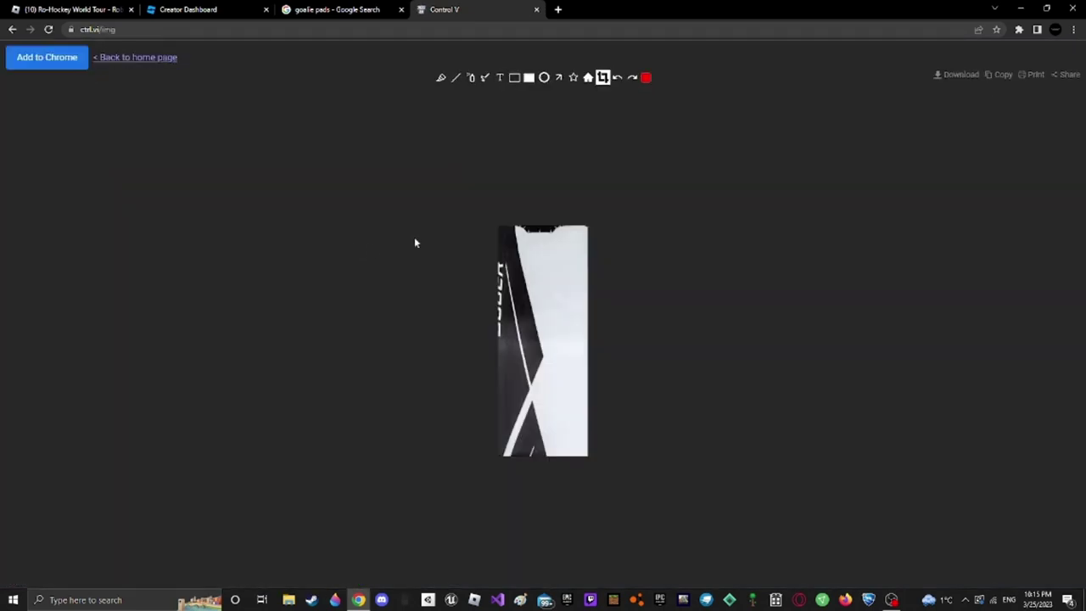
pyautogui.click(942, 75)
pyautogui.click(536, 10)
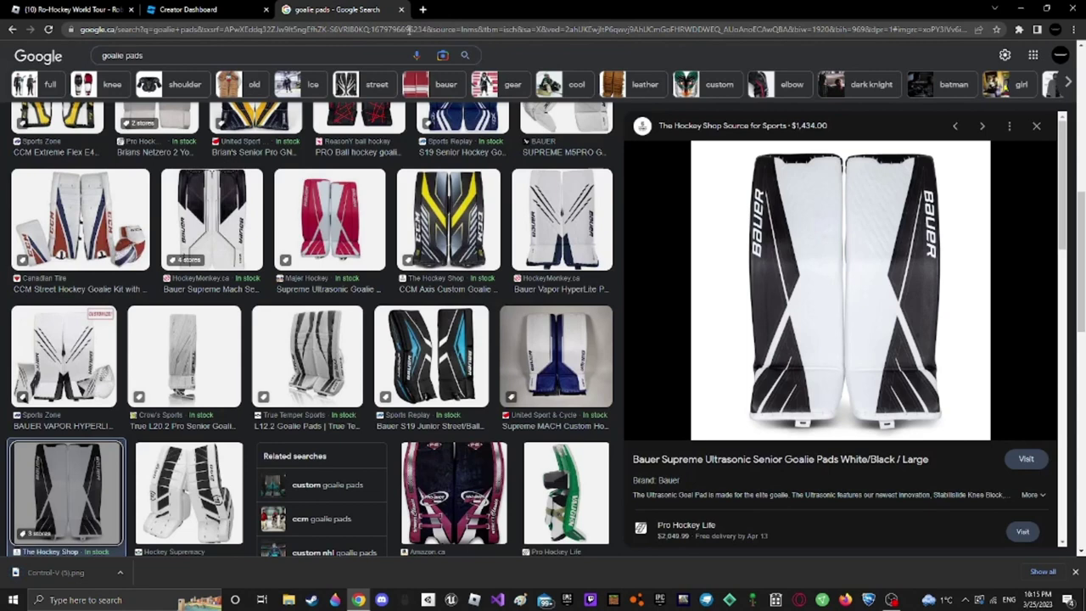
pyautogui.click(402, 9)
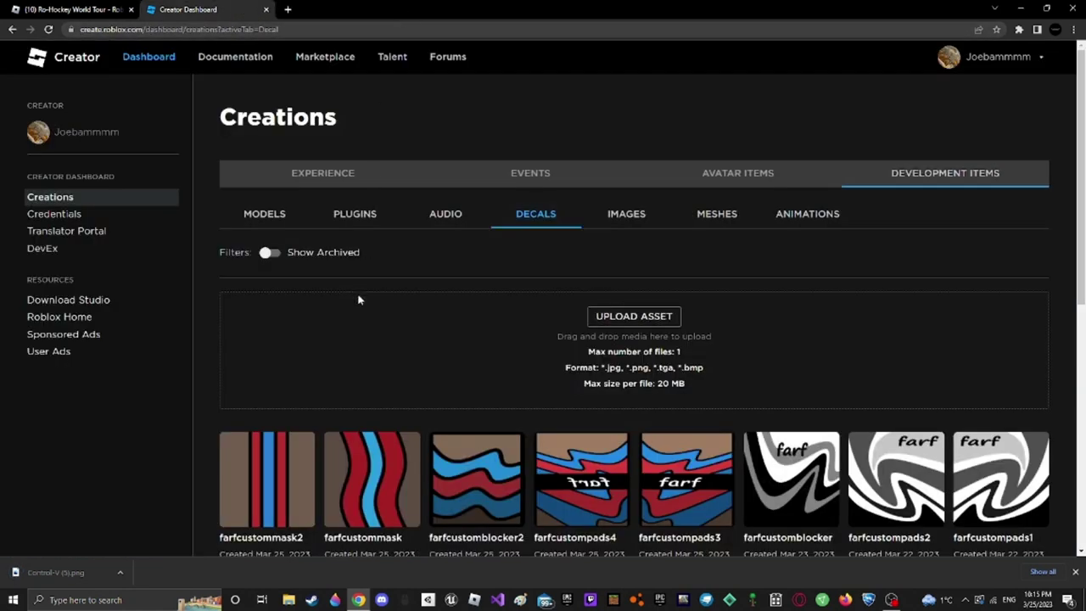
# Upload the downloaded Control-V (5).png to Roblox as a decal named "exgkimagepad".
pyautogui.moveTo(51, 572); pyautogui.dragTo(560, 399)
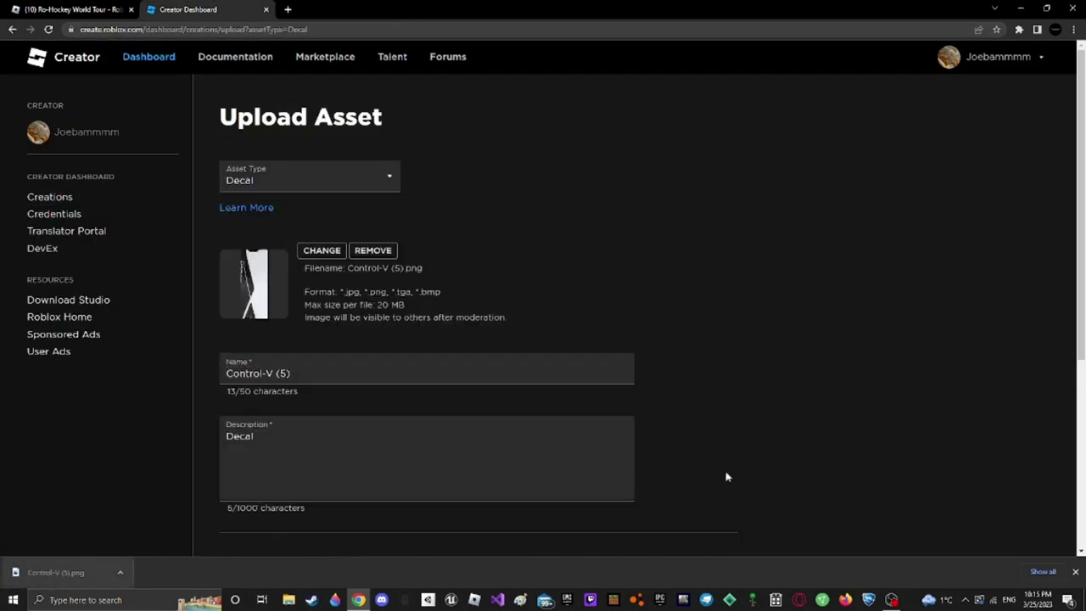
pyautogui.click(1074, 574)
pyautogui.click(371, 376)
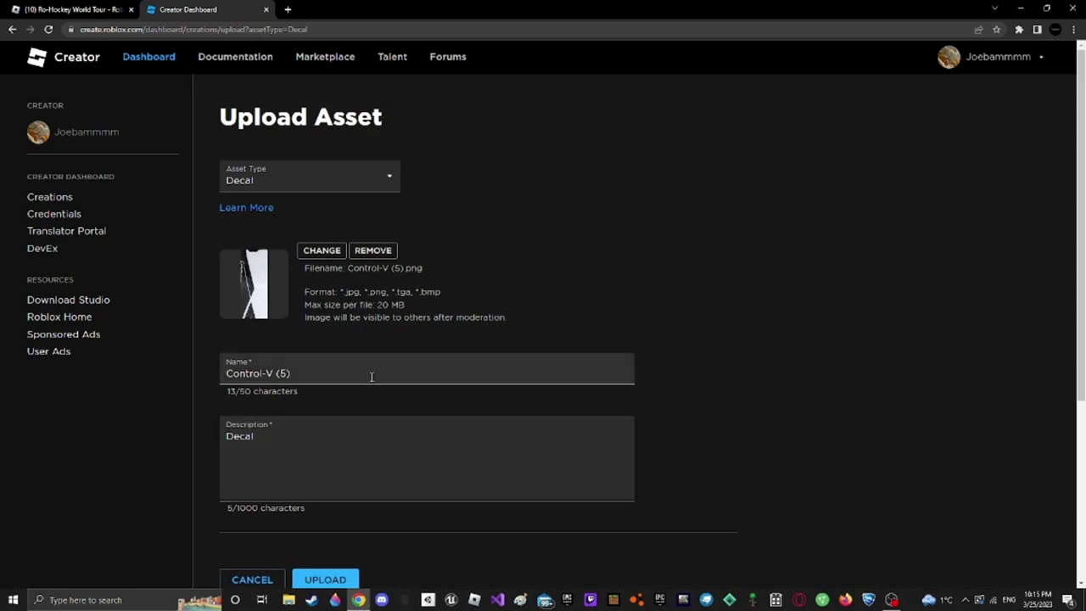
pyautogui.hotkey('ctrl', 'a')
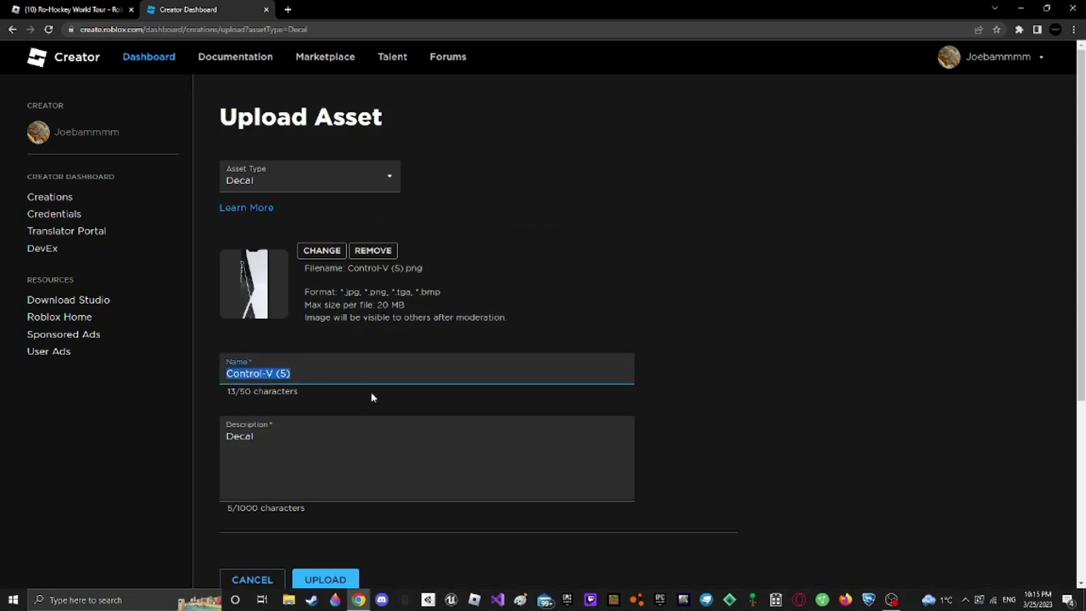
pyautogui.write('exgkima')
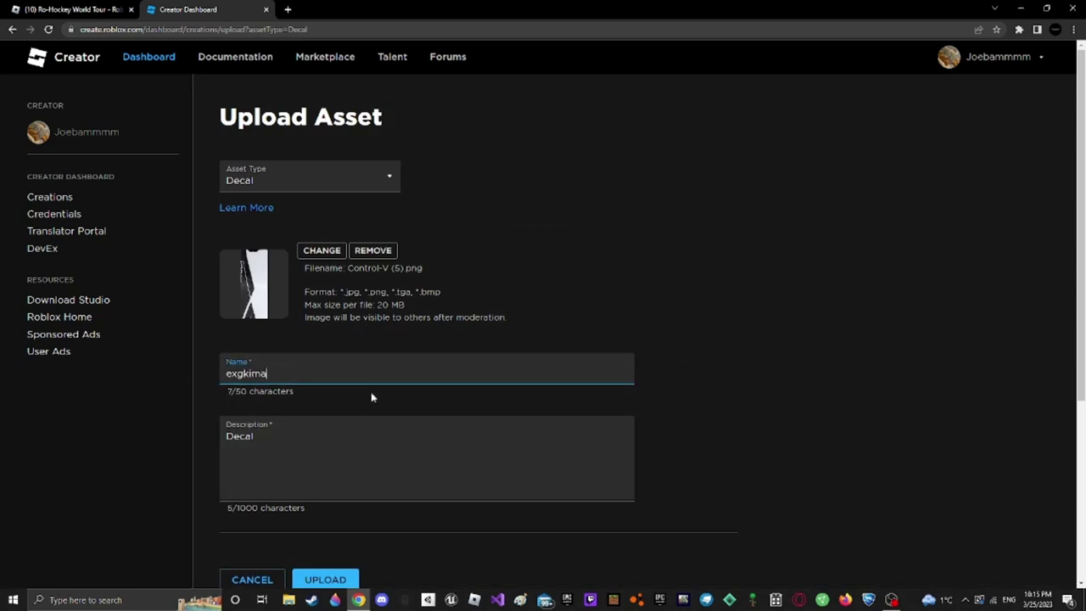
pyautogui.write('gepad')
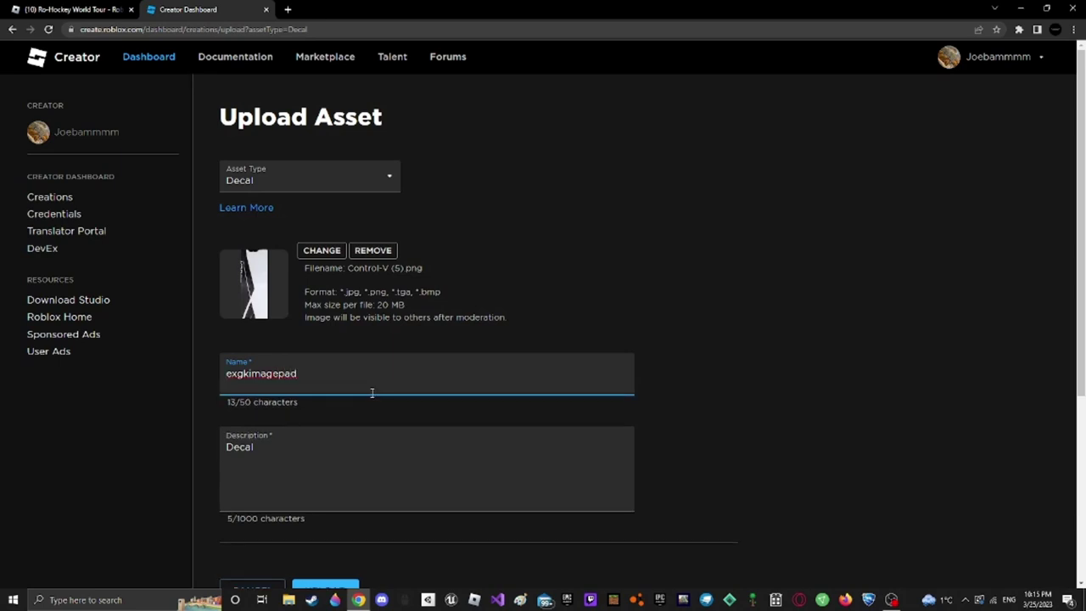
pyautogui.click(570, 184)
pyautogui.scroll(-2, 569, 184)
pyautogui.click(354, 531)
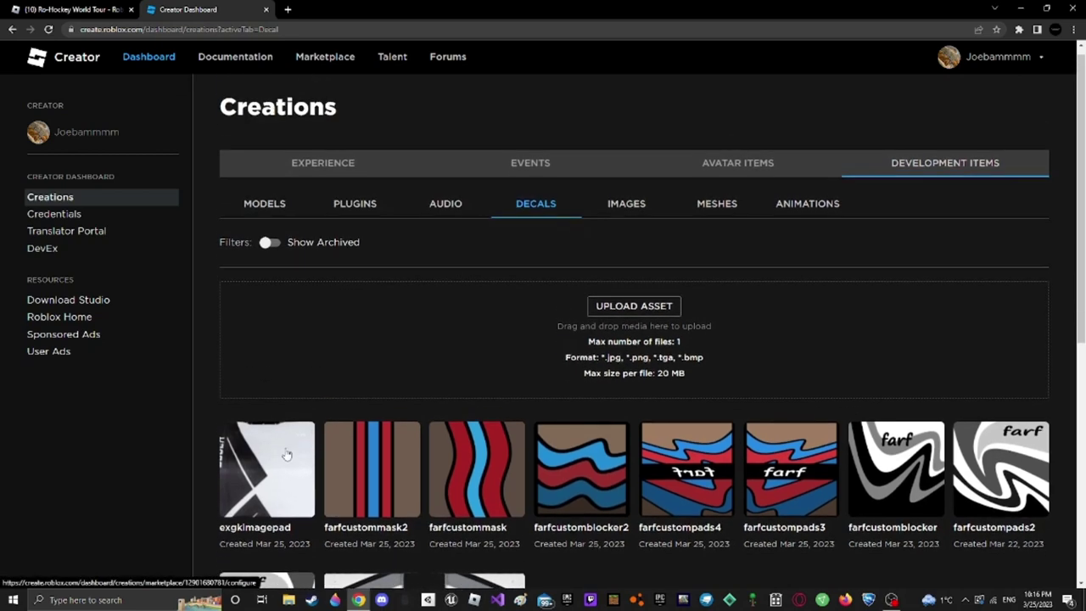
# Open the asset details page of the exgkimagepad image from the Images list rather than from Decals.
pyautogui.click(300, 447)
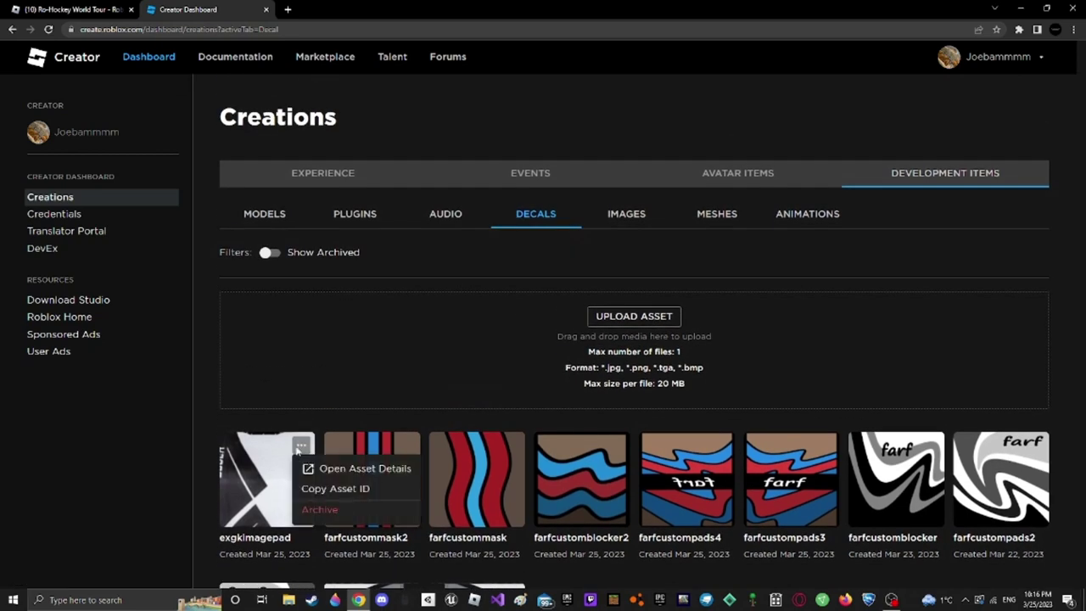
pyautogui.click(305, 401)
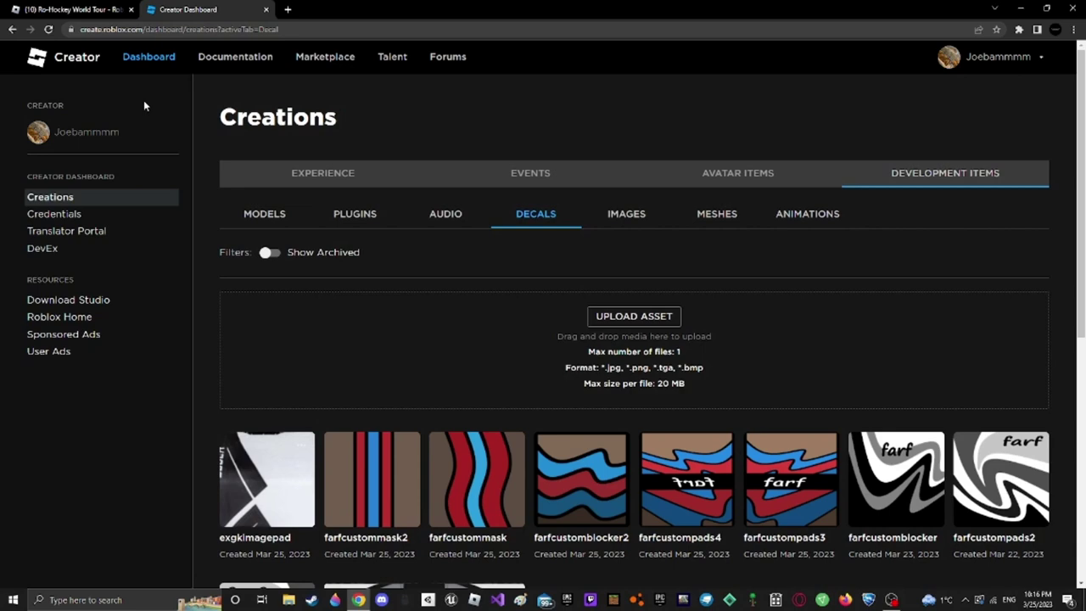
pyautogui.click(642, 224)
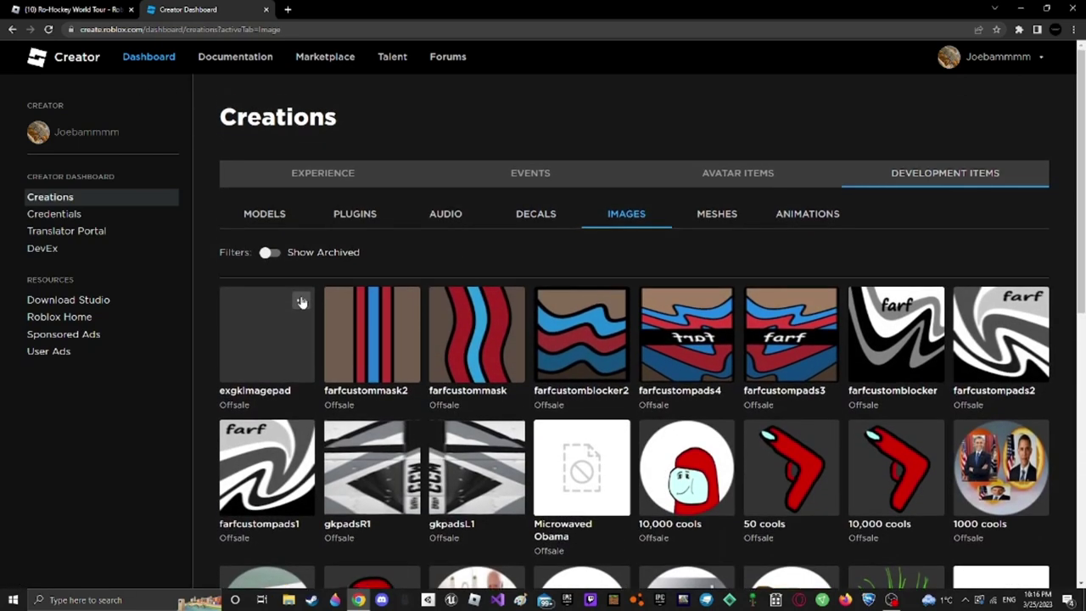
pyautogui.click(301, 300)
pyautogui.click(334, 324)
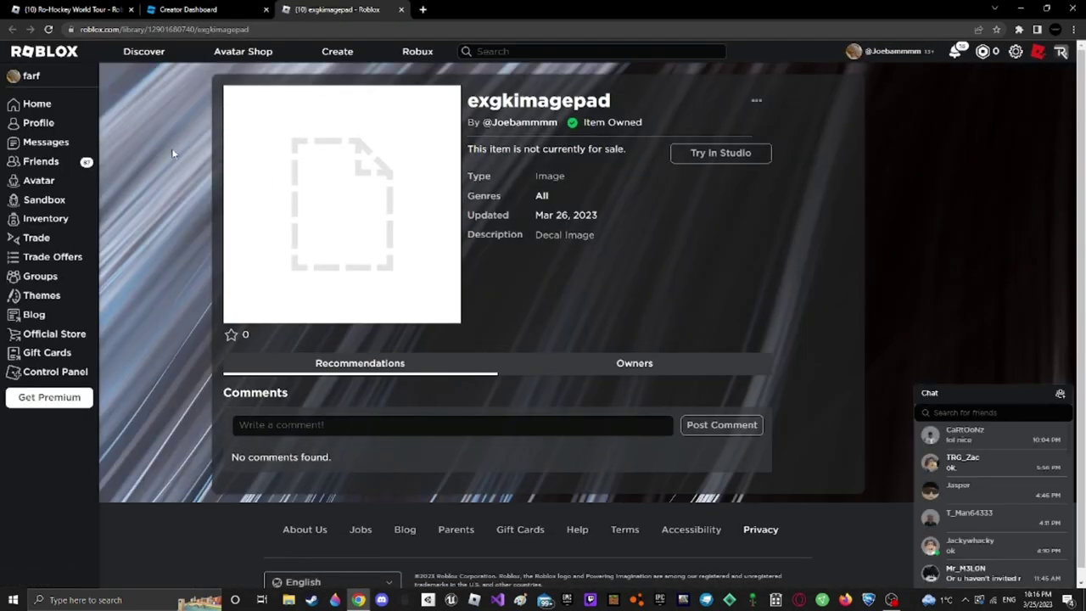
# Highlight the asset ID in the exgkimagepad page's web address, and close the page after reading it.
pyautogui.click(174, 29)
pyautogui.doubleClick(214, 31)
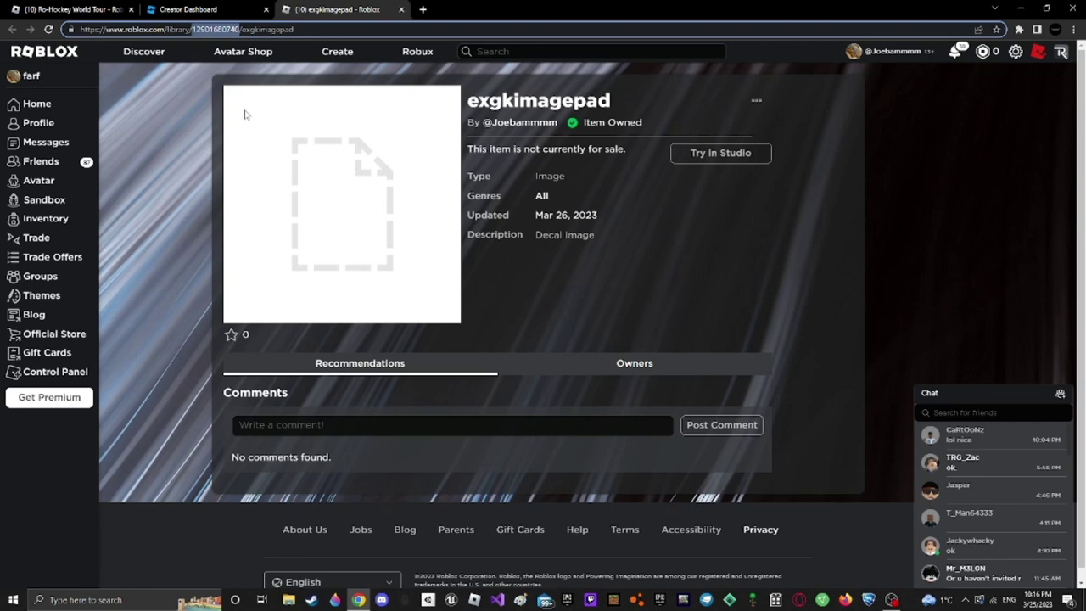
pyautogui.click(422, 173)
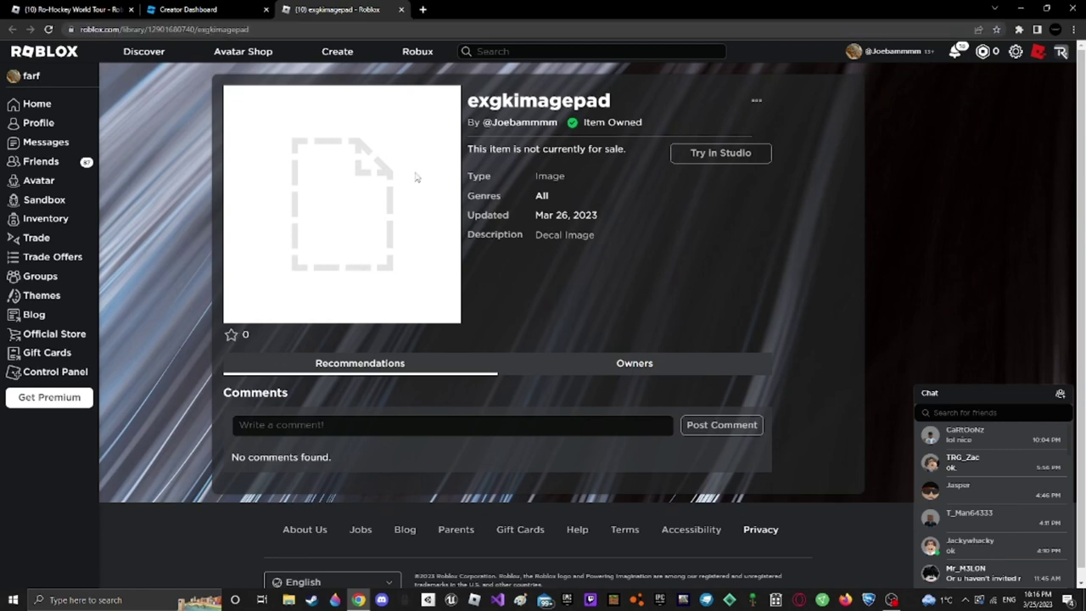
pyautogui.click(402, 10)
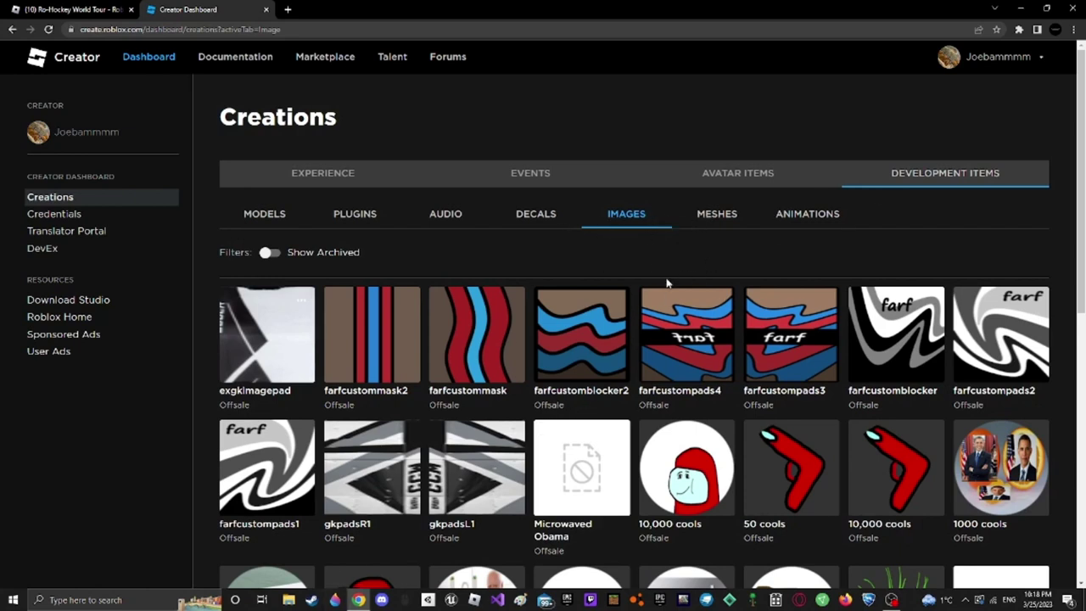
# Upload examplegkpads.png from the recent files to Roblox as a decal, keeping the name "examplegkpads" and the description "Decal".
pyautogui.click(536, 224)
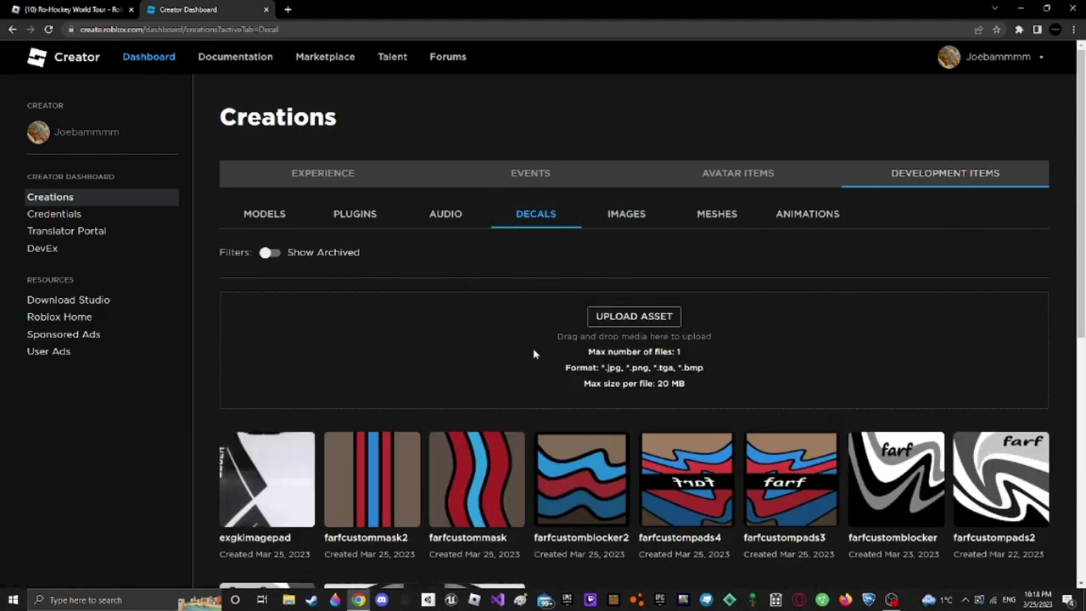
pyautogui.click(600, 316)
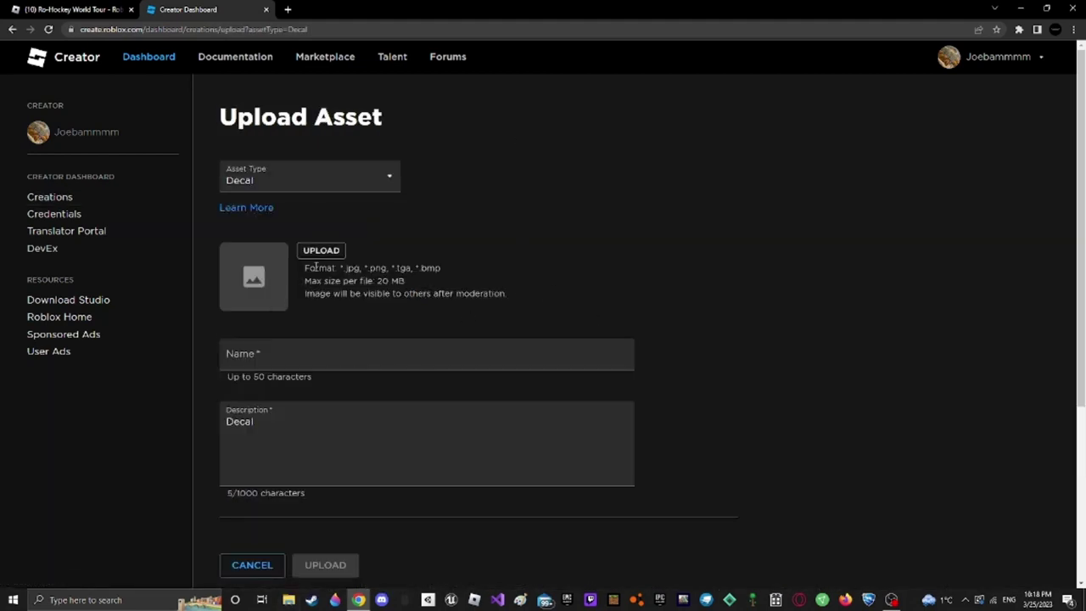
pyautogui.click(322, 251)
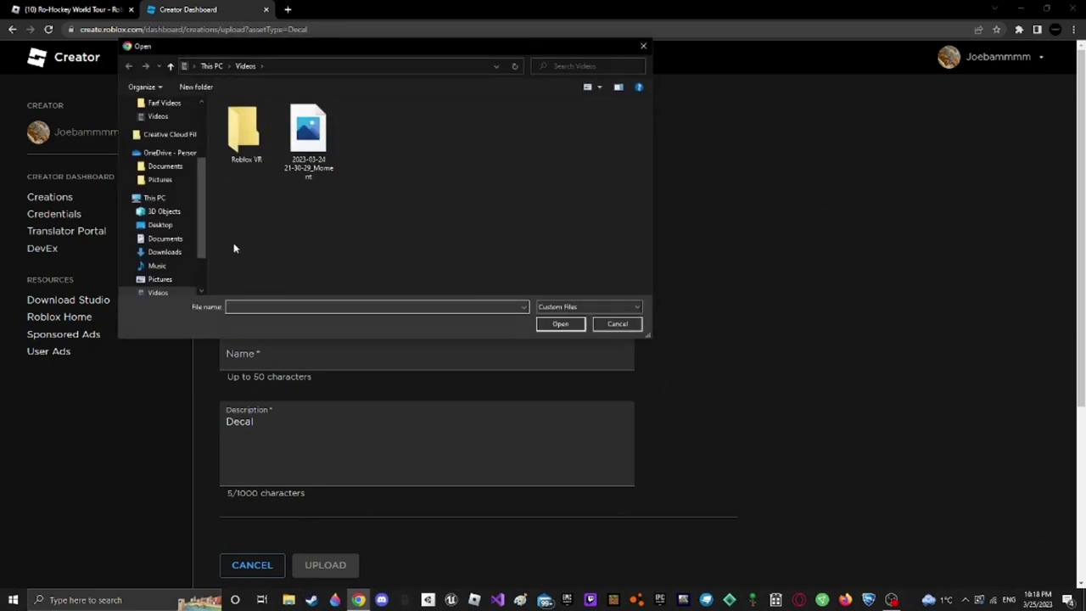
pyautogui.scroll(5, 161, 195)
pyautogui.click(162, 110)
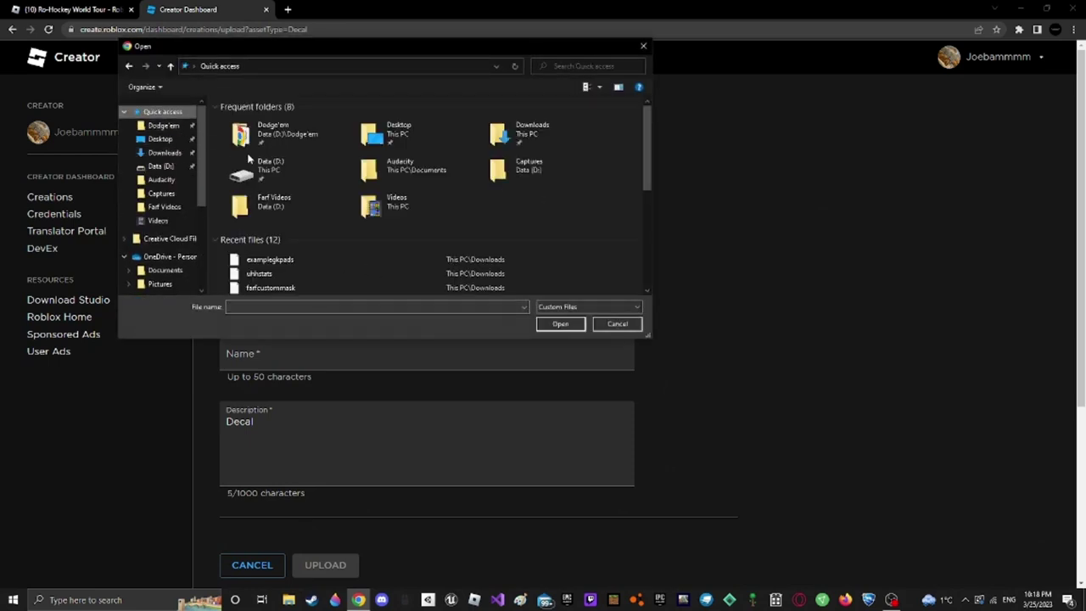
pyautogui.click(281, 259)
pyautogui.click(559, 325)
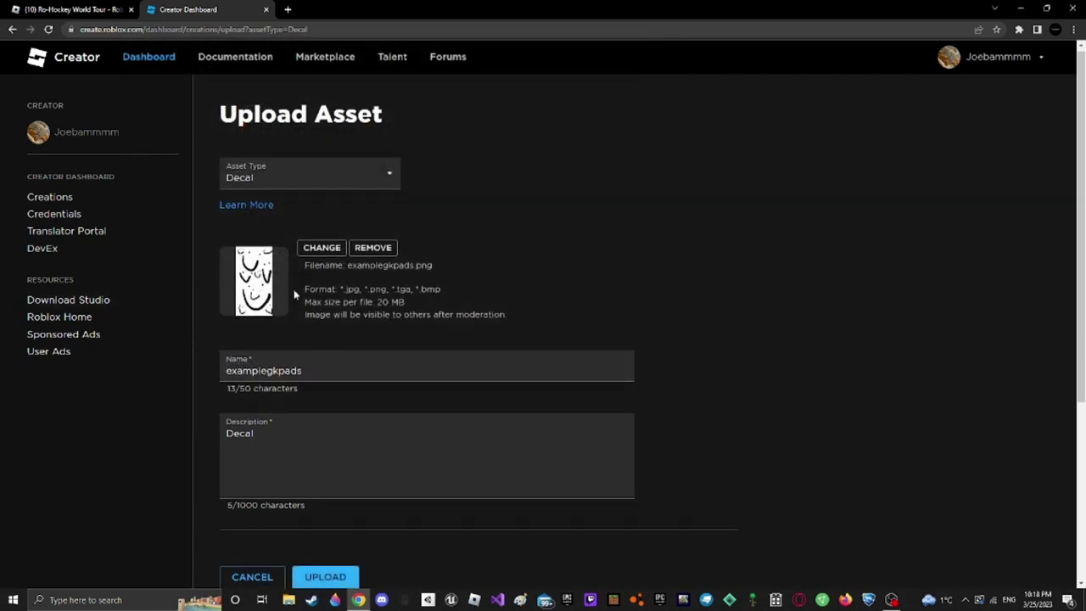
pyautogui.scroll(-2, 335, 268)
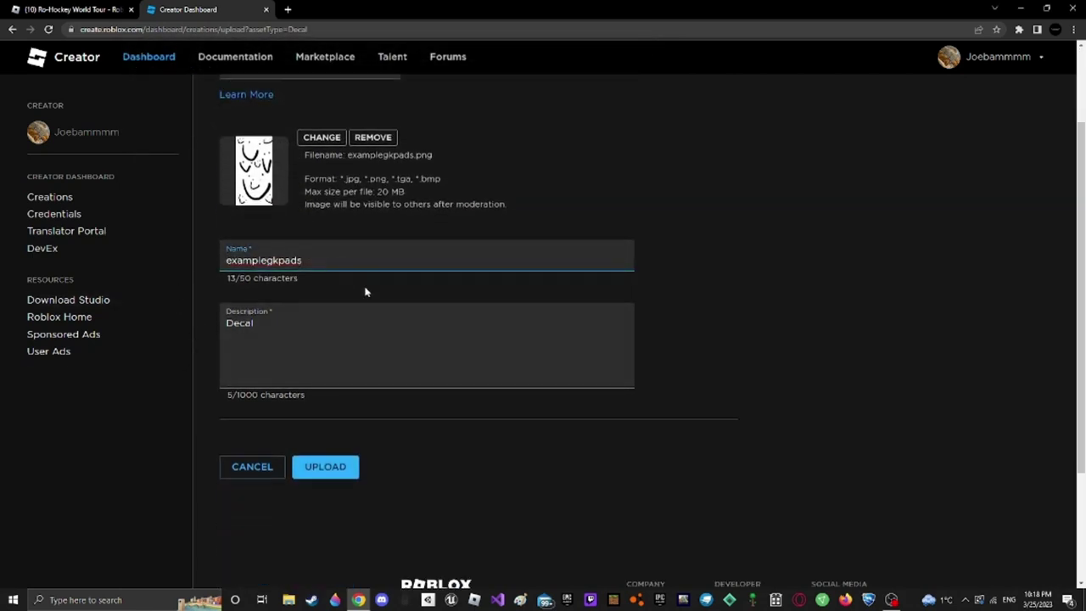
pyautogui.click(326, 472)
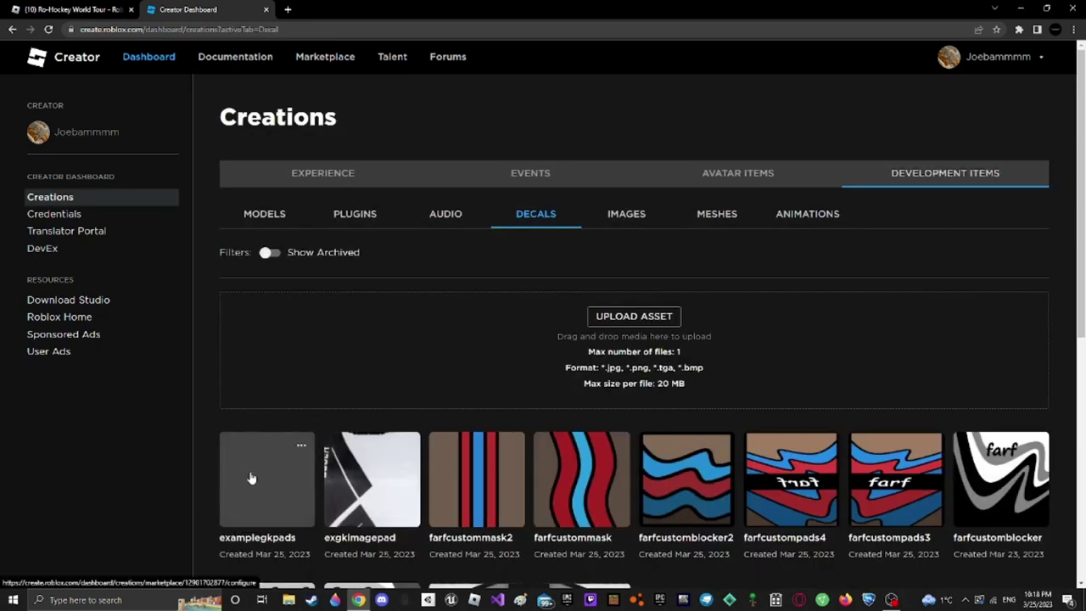
# Open the examplegkpads asset page from the Images list in a new tab and copy the asset ID from its web address.
pyautogui.click(620, 221)
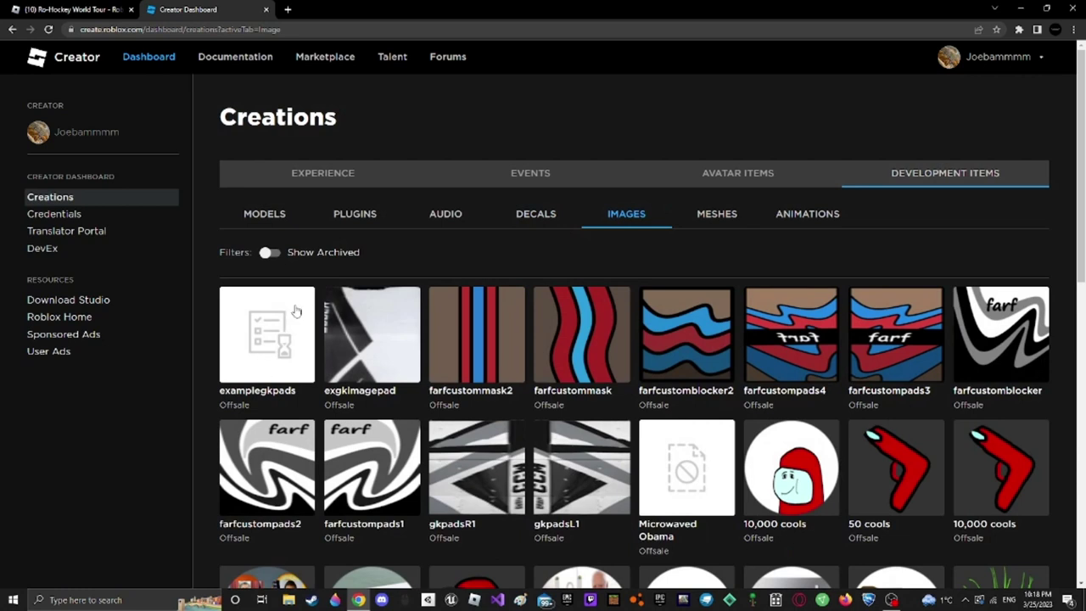
pyautogui.click(304, 304)
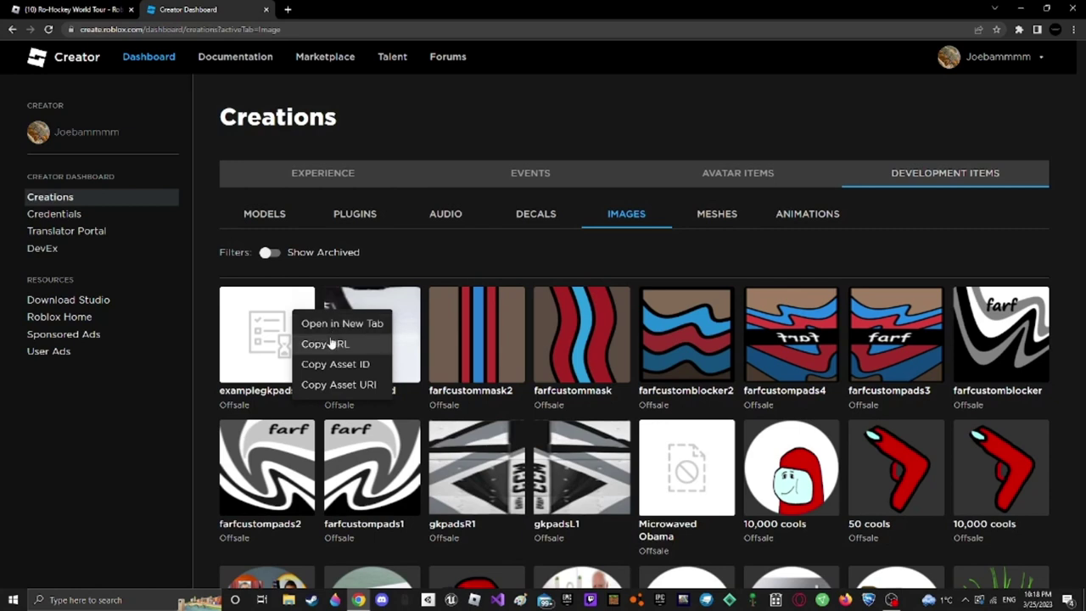
pyautogui.click(328, 327)
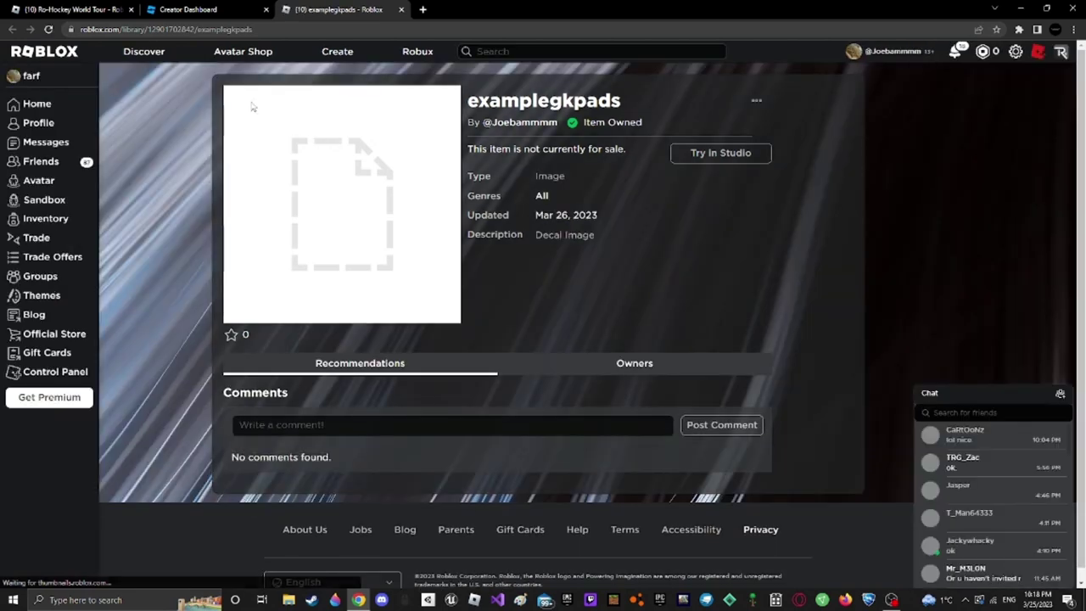
pyautogui.click(160, 34)
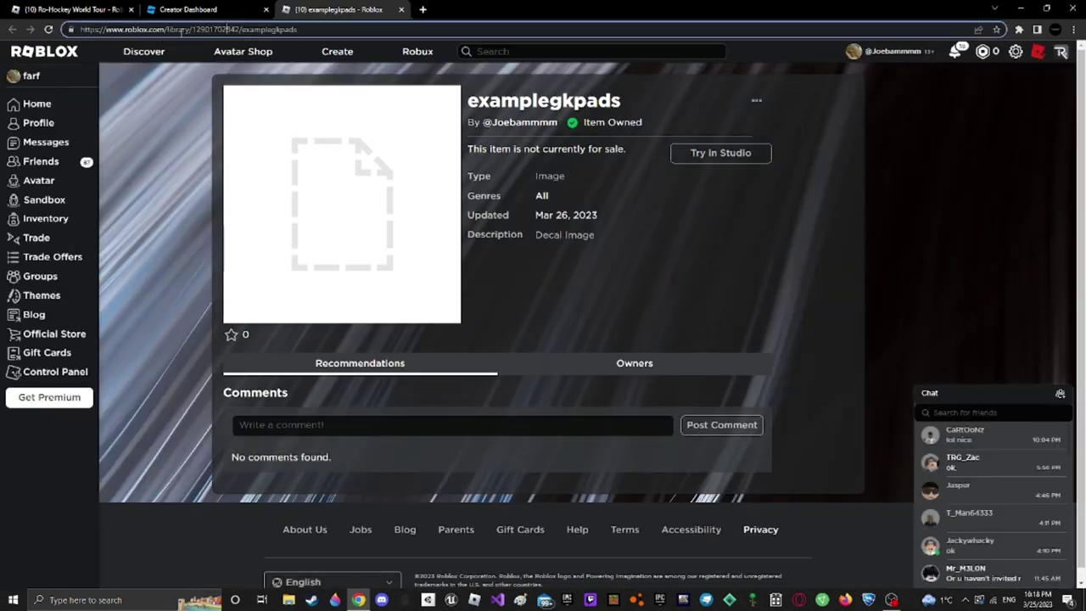
pyautogui.doubleClick(217, 29)
pyautogui.hotkey('ctrl', 'c')
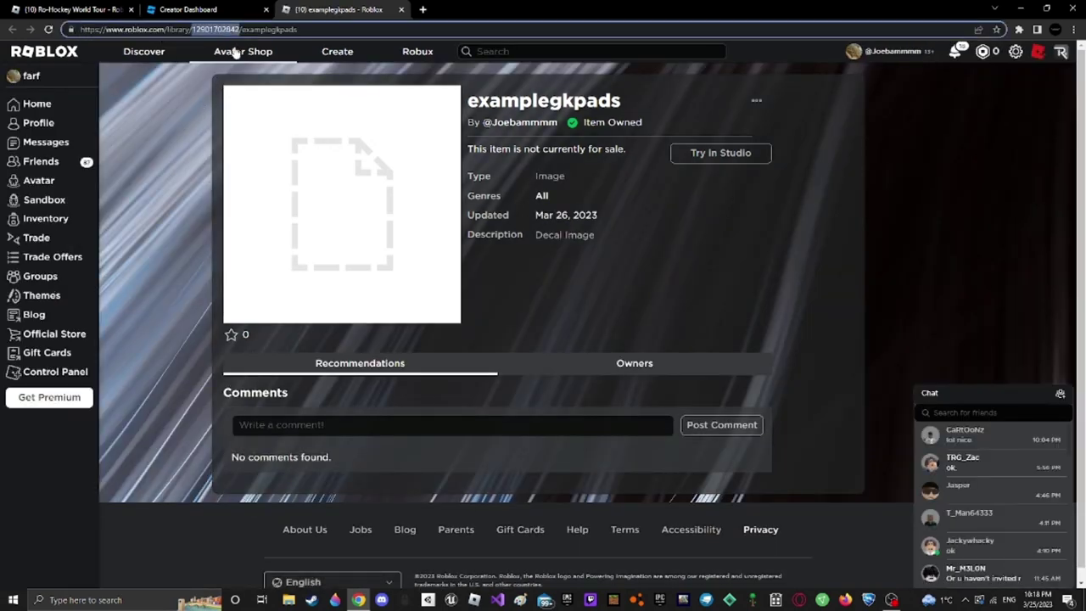
pyautogui.click(31, 10)
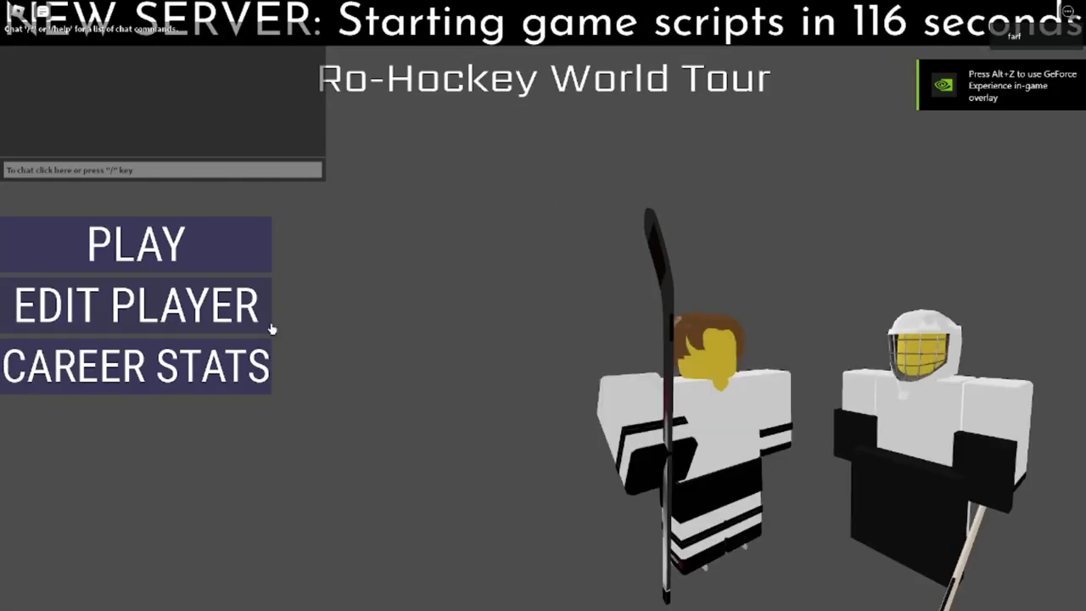
pyautogui.click(190, 319)
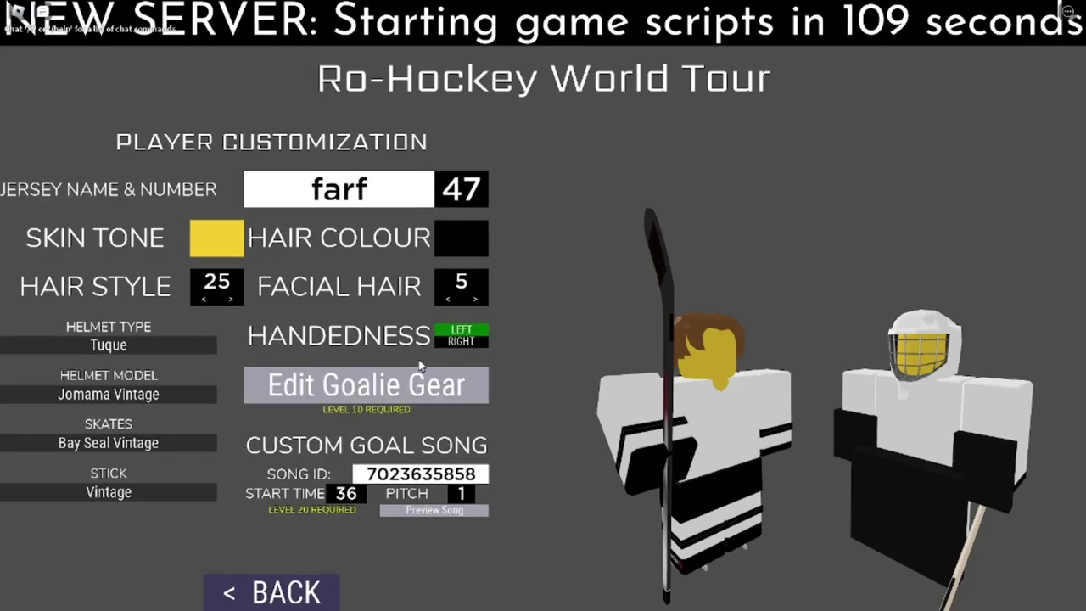
pyautogui.click(376, 383)
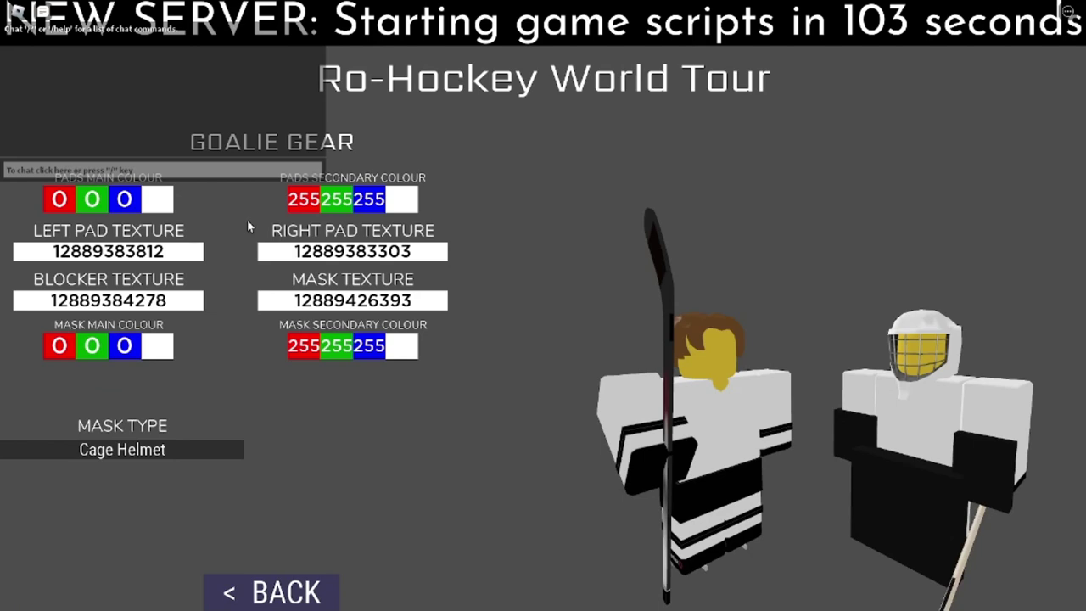
pyautogui.click(179, 254)
pyautogui.hotkey('ctrl', 'v')
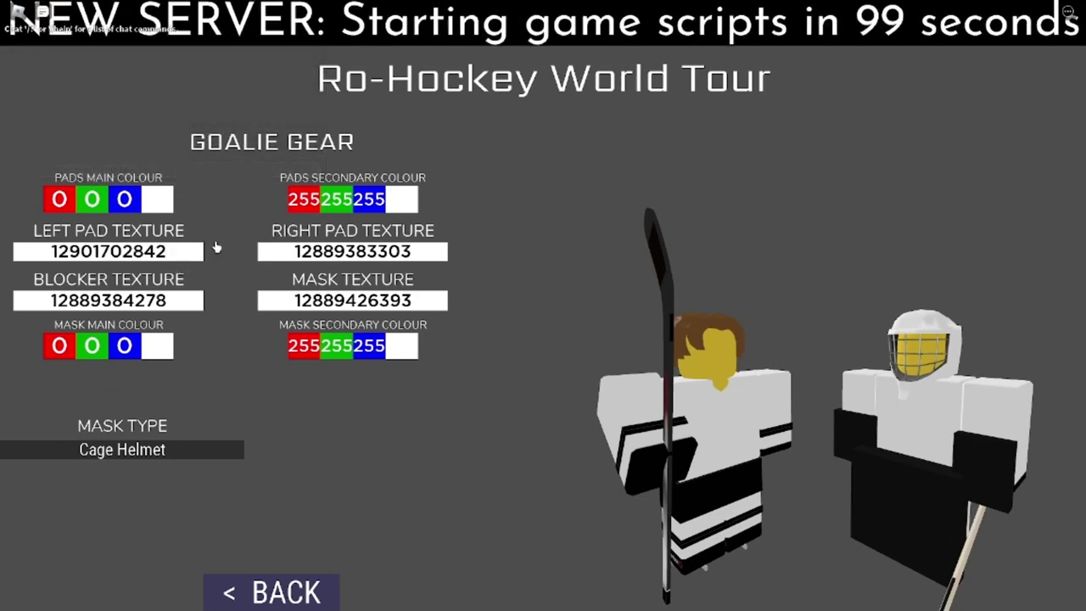